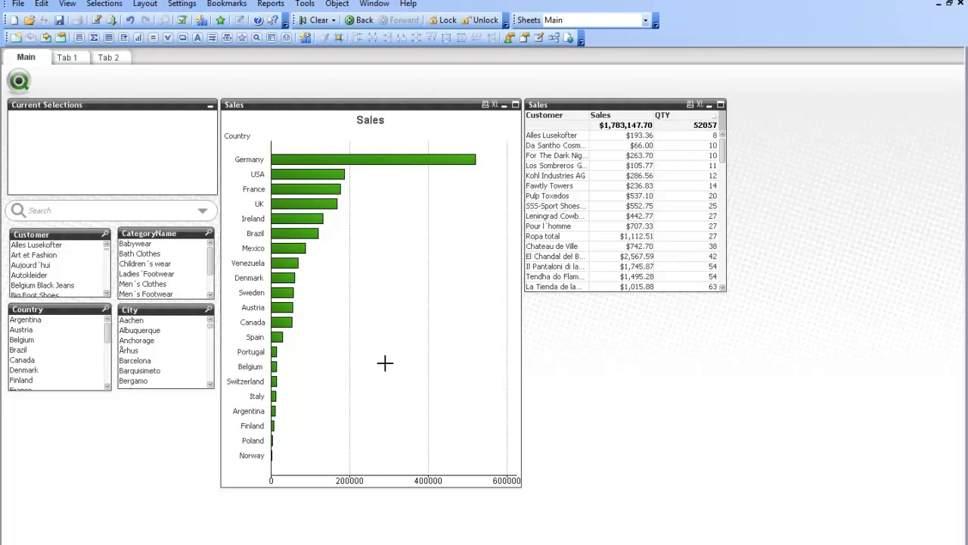
- Start a new drill-down group from the Sales bar chart's dimension settings and add the fields Country, City and PostalCode
{"action": "right_click", "coordinate": [291, 125]}
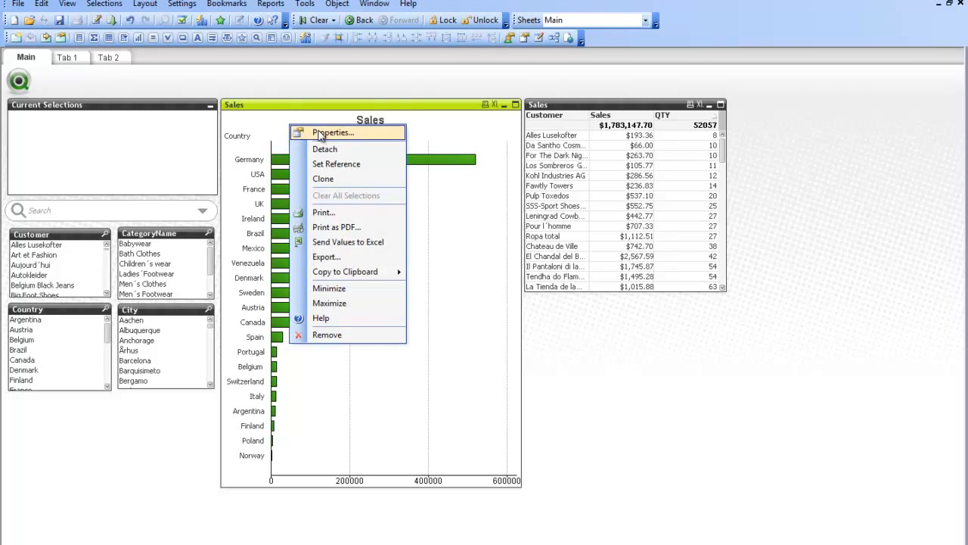
{"action": "left_click", "coordinate": [320, 135]}
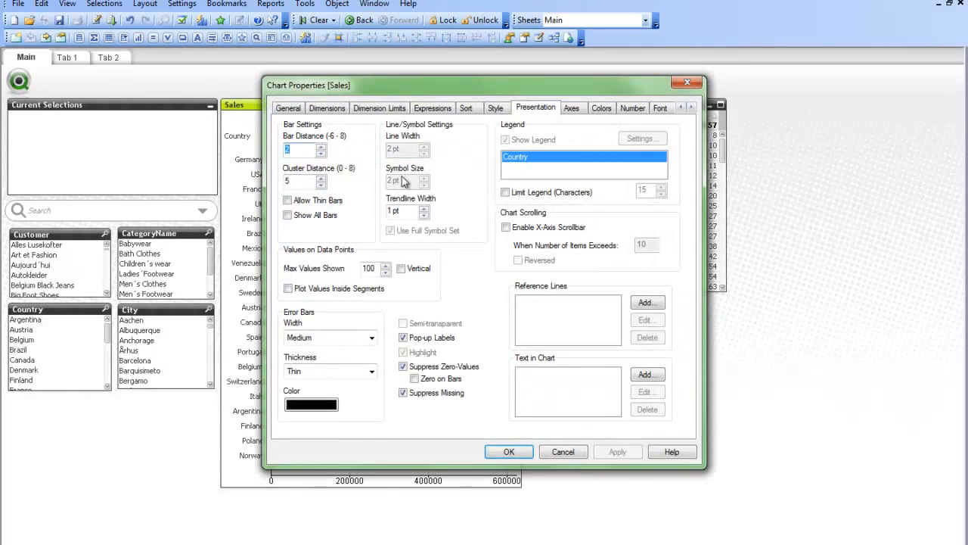
{"action": "left_click", "coordinate": [327, 108]}
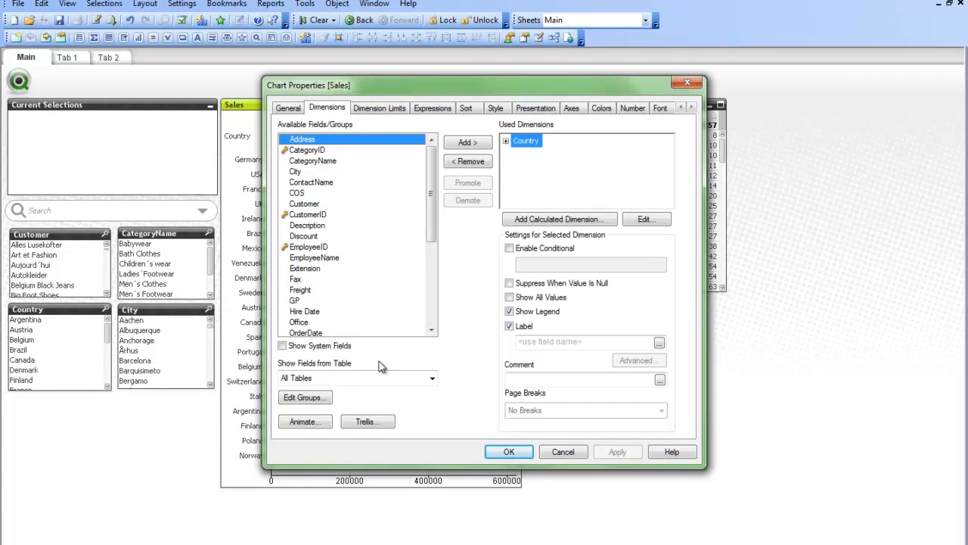
{"action": "left_click", "coordinate": [304, 401]}
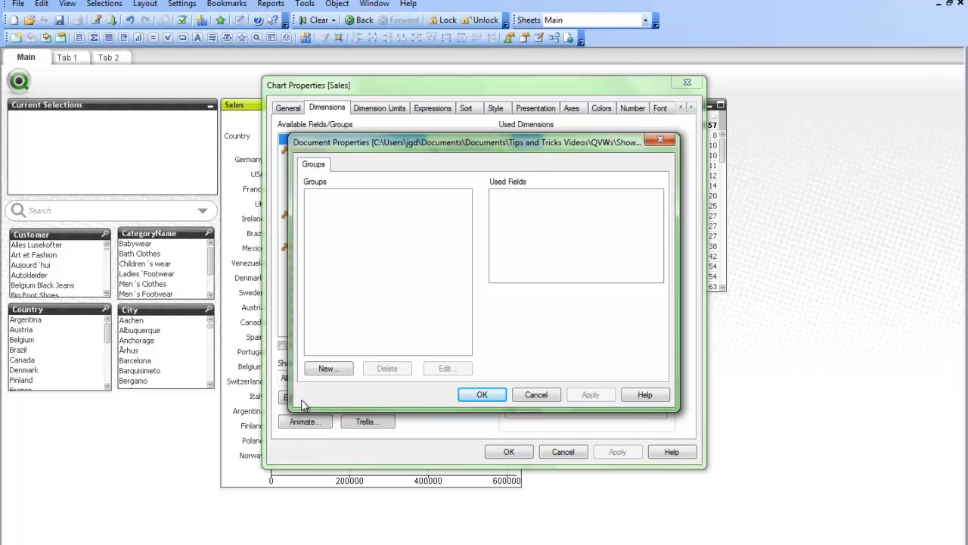
{"action": "left_click", "coordinate": [331, 370]}
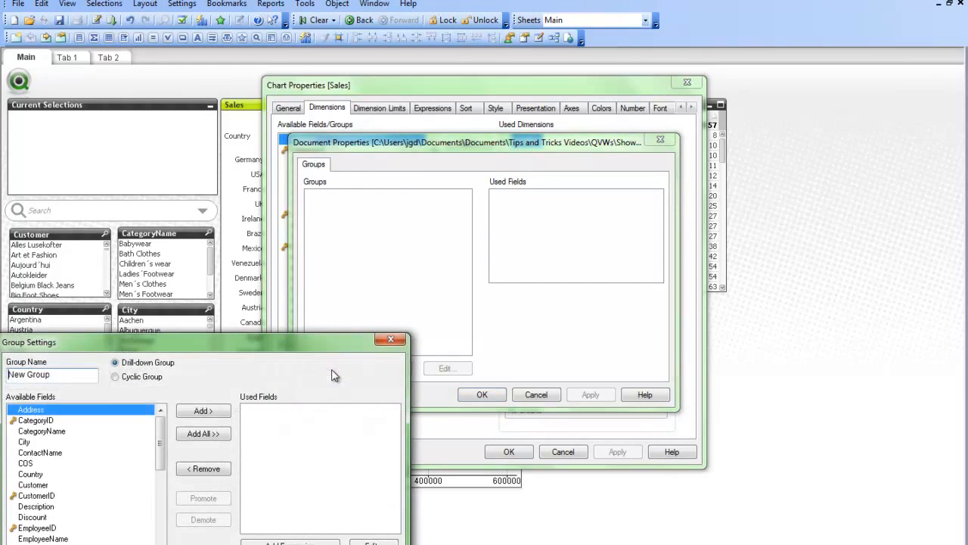
{"action": "left_click_drag", "start_coordinate": [230, 340], "coordinate": [425, 141]}
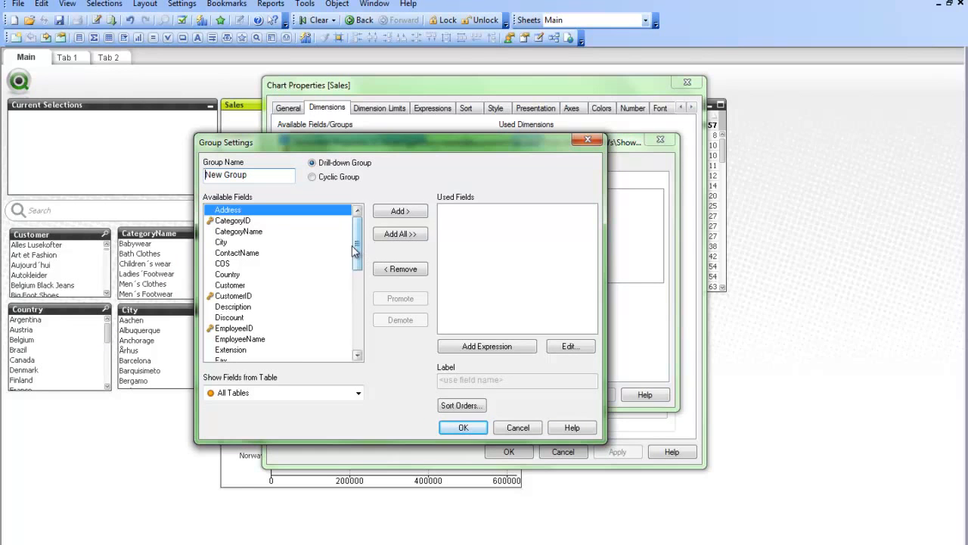
{"action": "double_click", "coordinate": [241, 275]}
{"action": "double_click", "coordinate": [249, 242]}
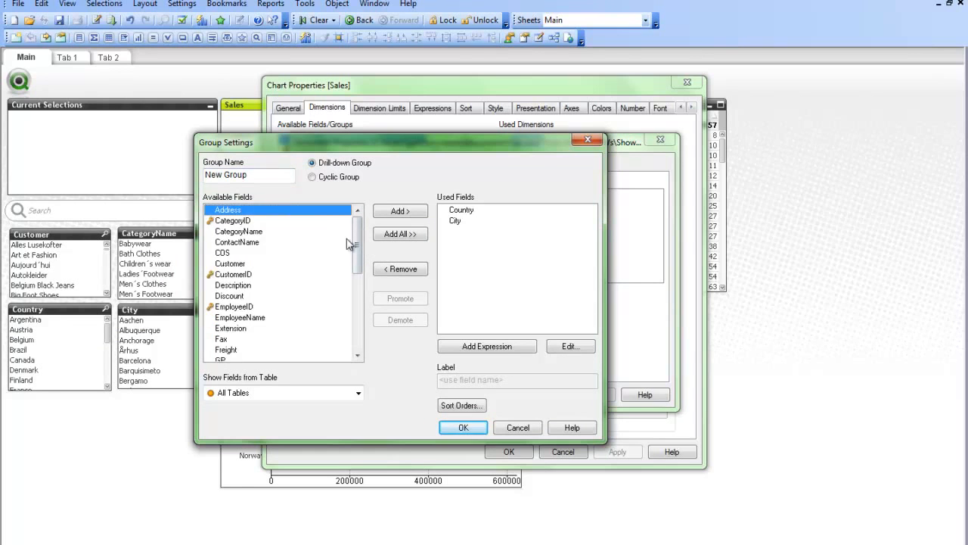
{"action": "left_click_drag", "start_coordinate": [355, 244], "coordinate": [359, 288]}
{"action": "double_click", "coordinate": [238, 317]}
- Name the new group Geo Drill Group and save it to the document's groups
{"action": "left_click_drag", "start_coordinate": [276, 177], "coordinate": [32, 193]}
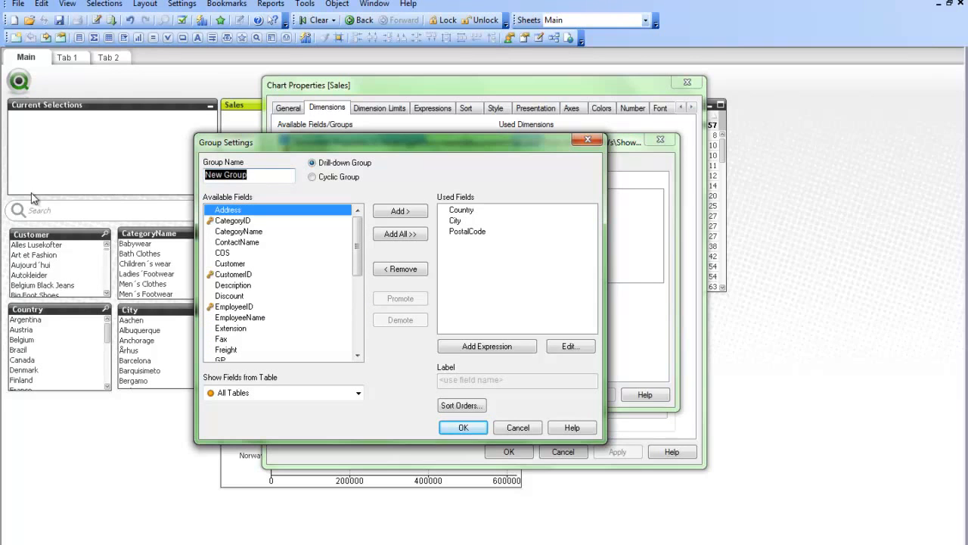
{"action": "type", "text": "Geo Drill Group"}
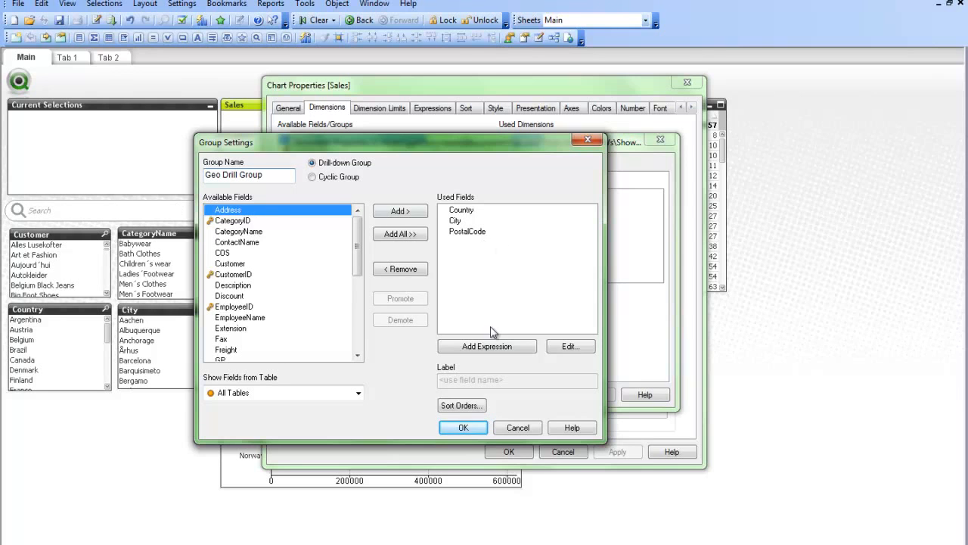
{"action": "left_click", "coordinate": [457, 427]}
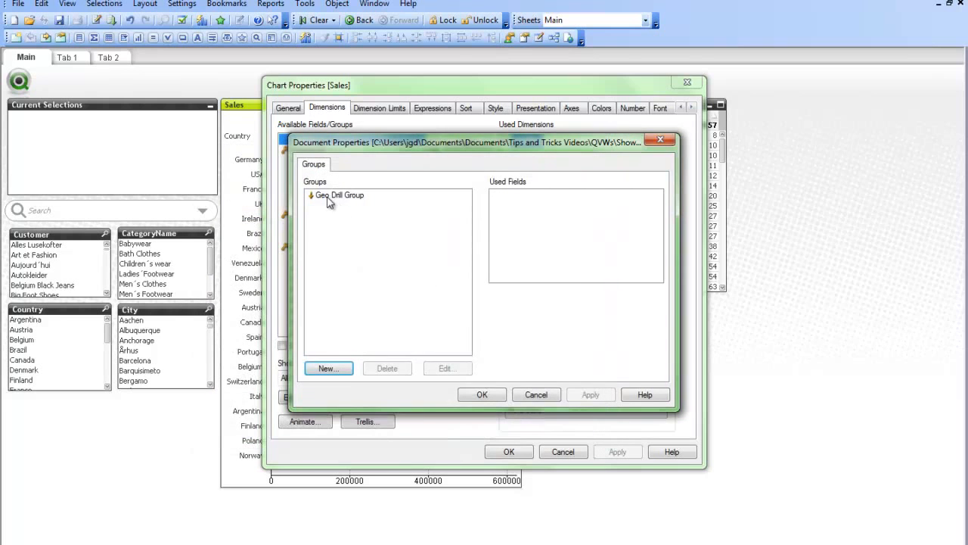
{"action": "left_click", "coordinate": [481, 394]}
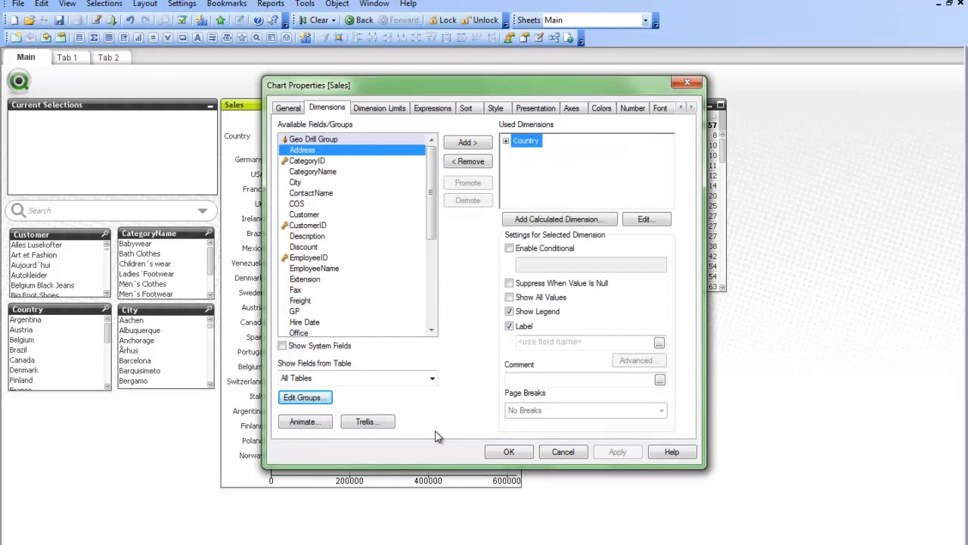
- Replace the Country dimension of the Sales bar chart with Geo Drill Group and apply the chart properties
{"action": "left_click", "coordinate": [321, 140]}
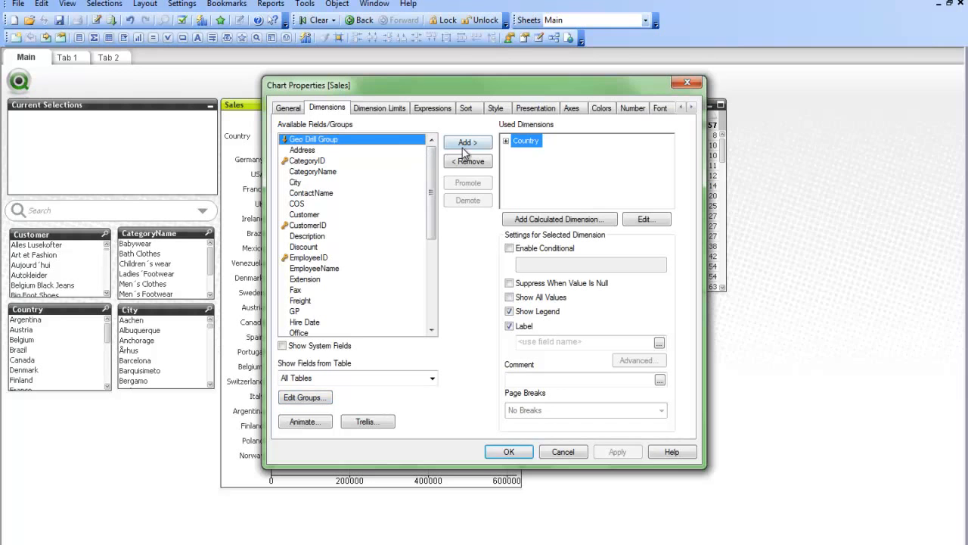
{"action": "left_click", "coordinate": [468, 145]}
{"action": "double_click", "coordinate": [524, 143]}
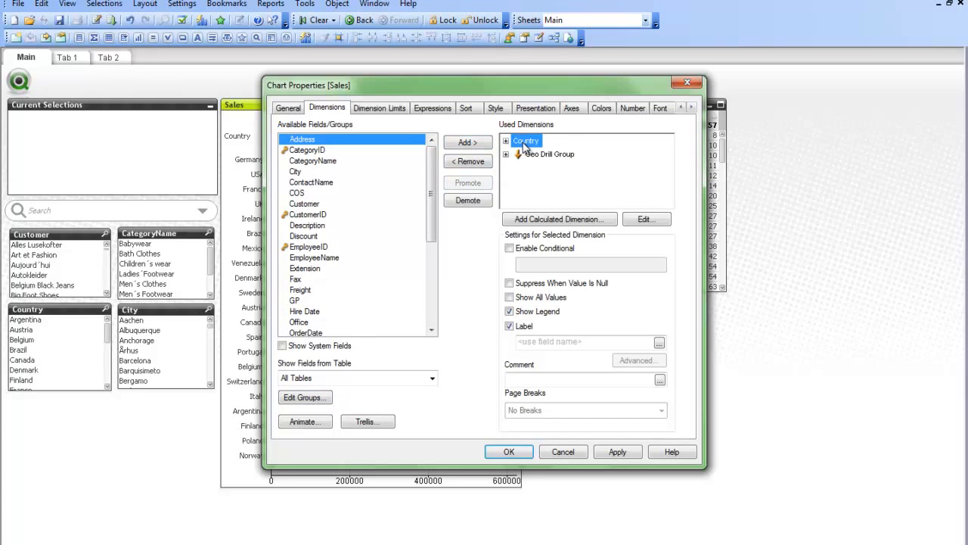
{"action": "left_click", "coordinate": [506, 451]}
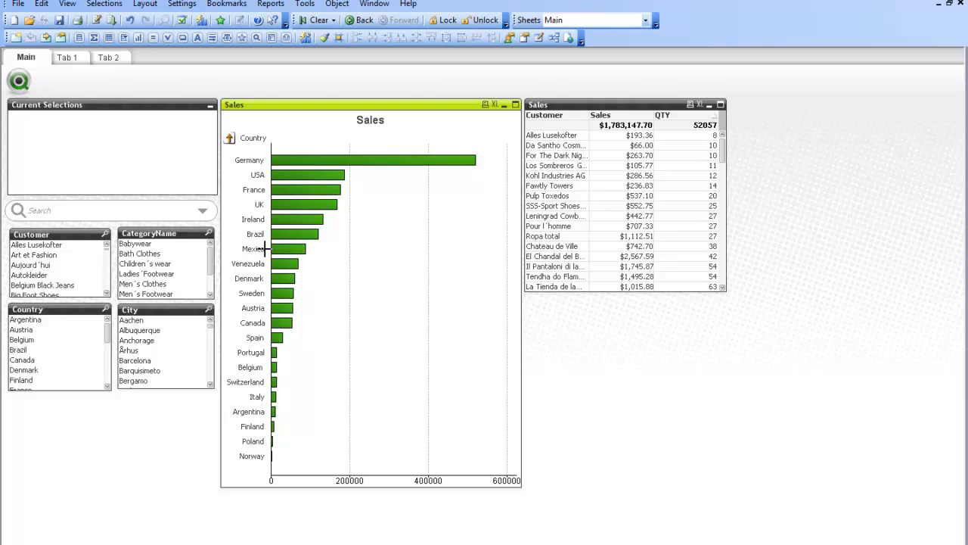
- Drill the Sales bar chart down by selecting the country Belgium and its city Charleroi
{"action": "left_click", "coordinate": [23, 342]}
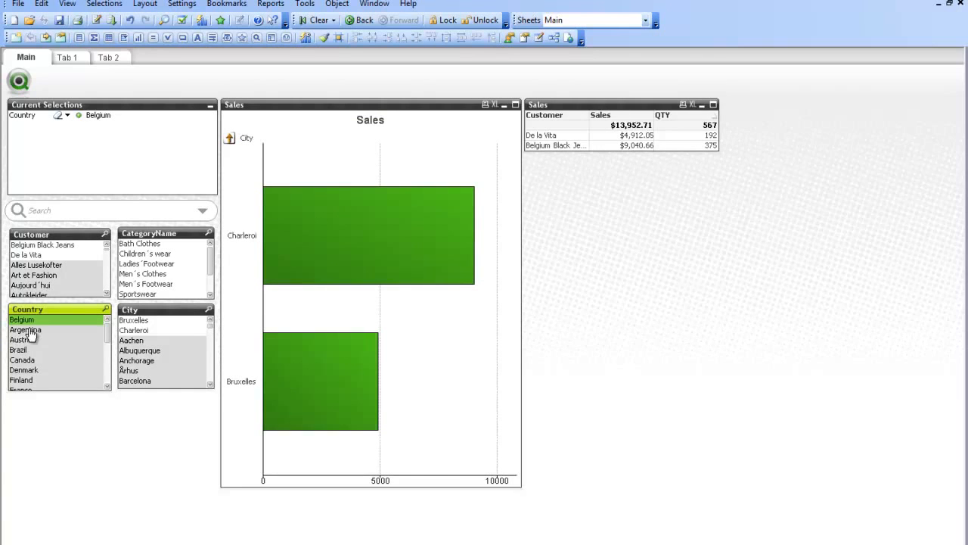
{"action": "left_click", "coordinate": [248, 236]}
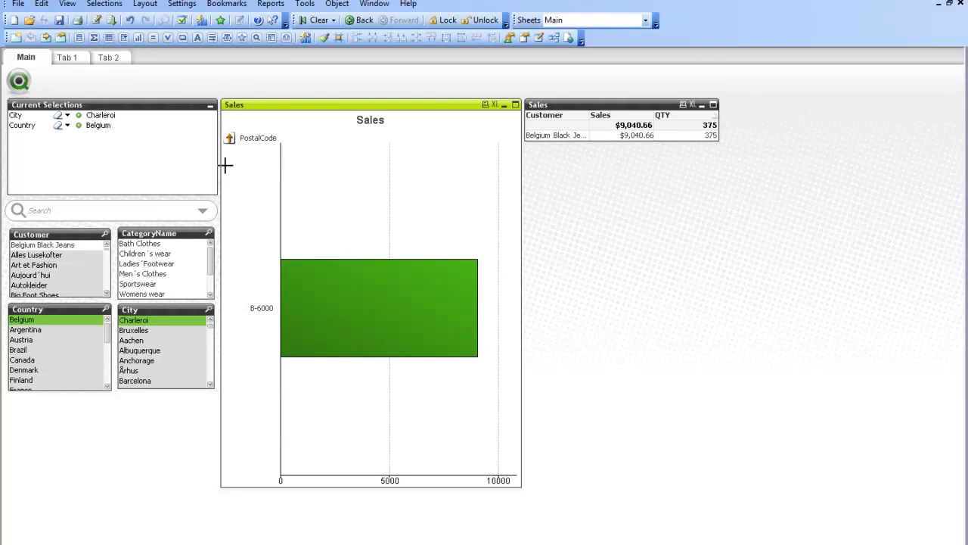
- Drill the Sales chart back up to the Country level and select Germany and USA in the chart
{"action": "left_click", "coordinate": [231, 142]}
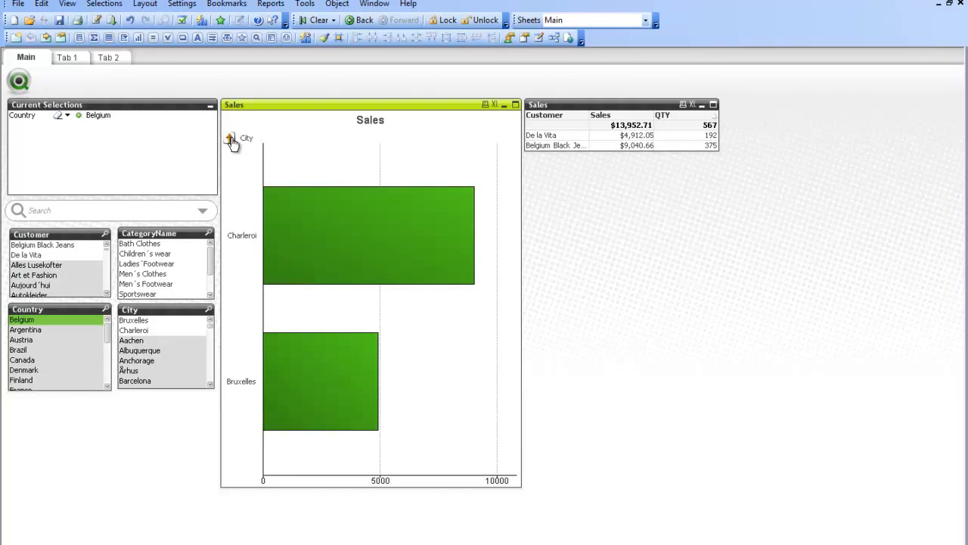
{"action": "left_click", "coordinate": [231, 140]}
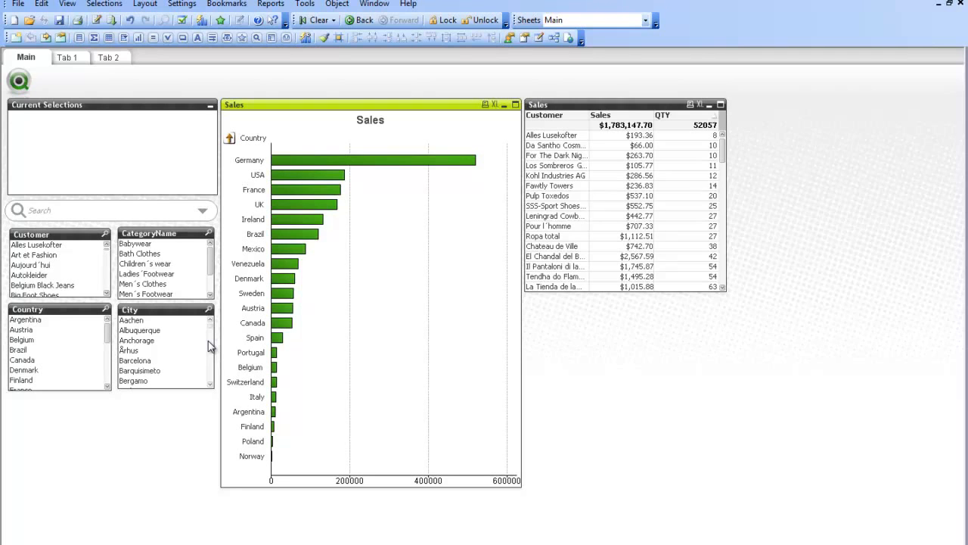
{"action": "left_click_drag", "start_coordinate": [509, 139], "coordinate": [226, 182]}
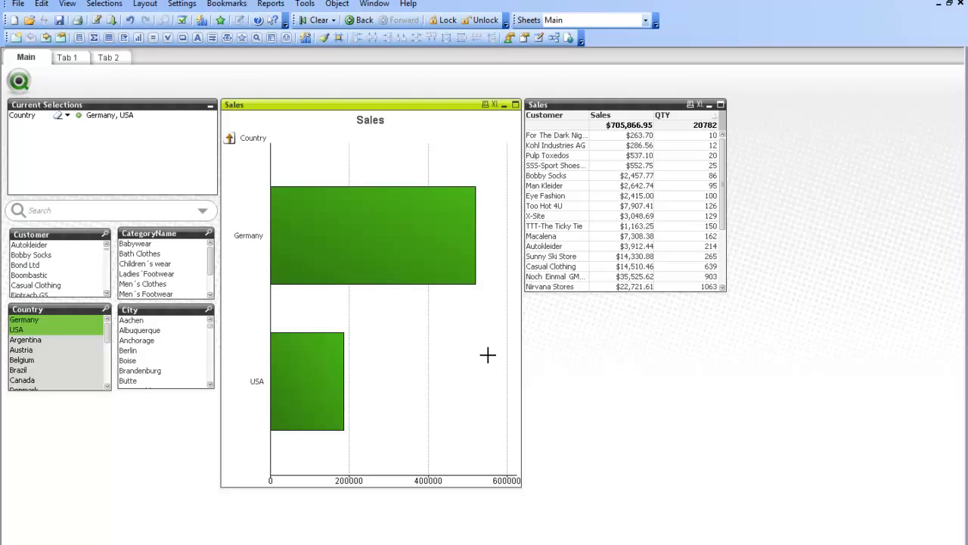
- Start another dimension group for the Sales bar chart, named Geo Cycle Group, and make it a cyclic group
{"action": "right_click", "coordinate": [244, 152]}
{"action": "left_click", "coordinate": [270, 159]}
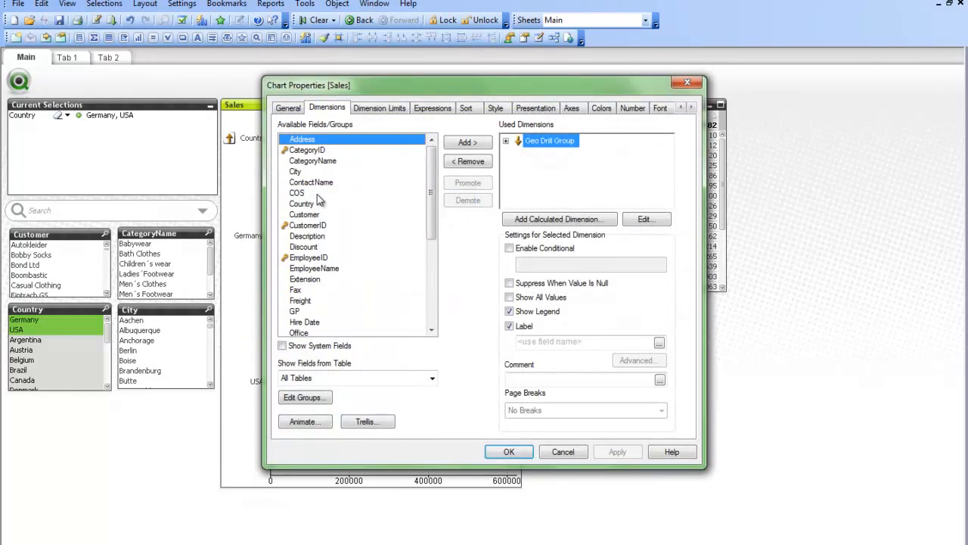
{"action": "left_click", "coordinate": [320, 397]}
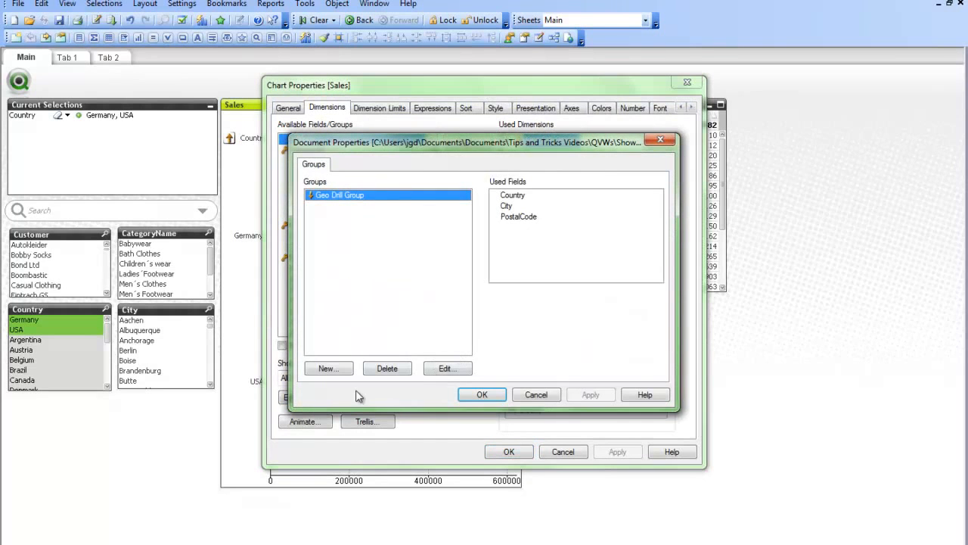
{"action": "left_click", "coordinate": [336, 370]}
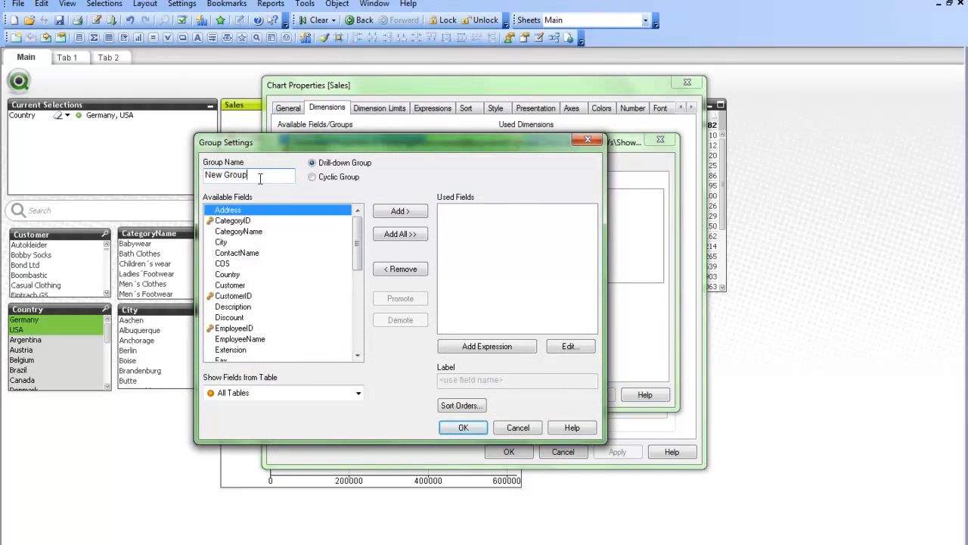
{"action": "left_click_drag", "start_coordinate": [259, 177], "coordinate": [125, 184]}
{"action": "type", "text": "Geo Cycle Group"}
{"action": "left_click", "coordinate": [320, 181]}
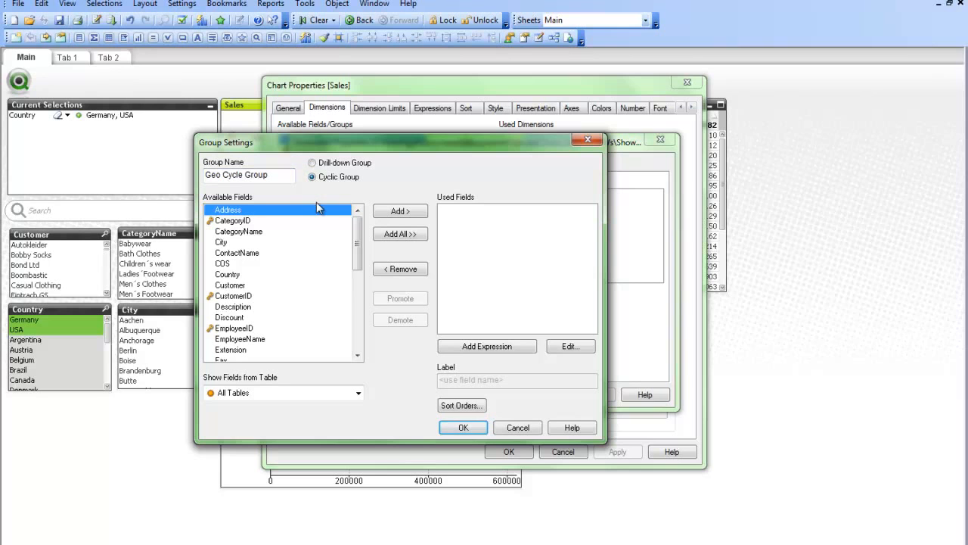
- Add the fields Country, City and PostalCode to Geo Cycle Group and save the group
{"action": "double_click", "coordinate": [234, 273]}
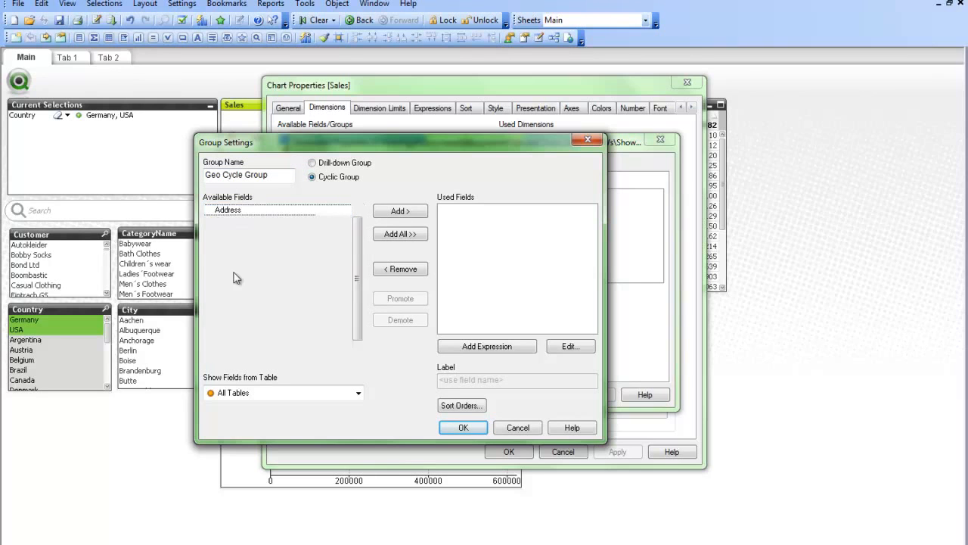
{"action": "double_click", "coordinate": [236, 248]}
{"action": "left_click_drag", "start_coordinate": [357, 244], "coordinate": [358, 322]}
{"action": "double_click", "coordinate": [235, 241]}
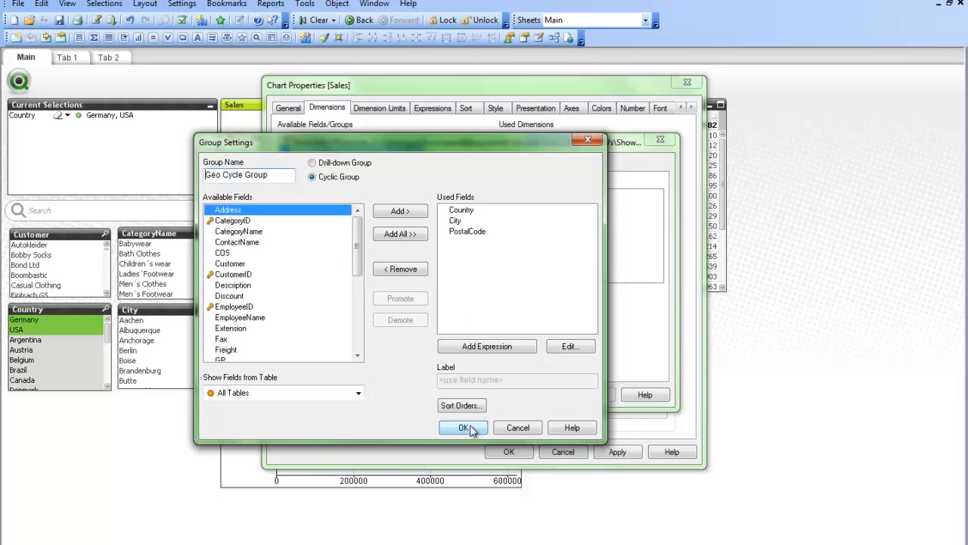
{"action": "left_click", "coordinate": [464, 427]}
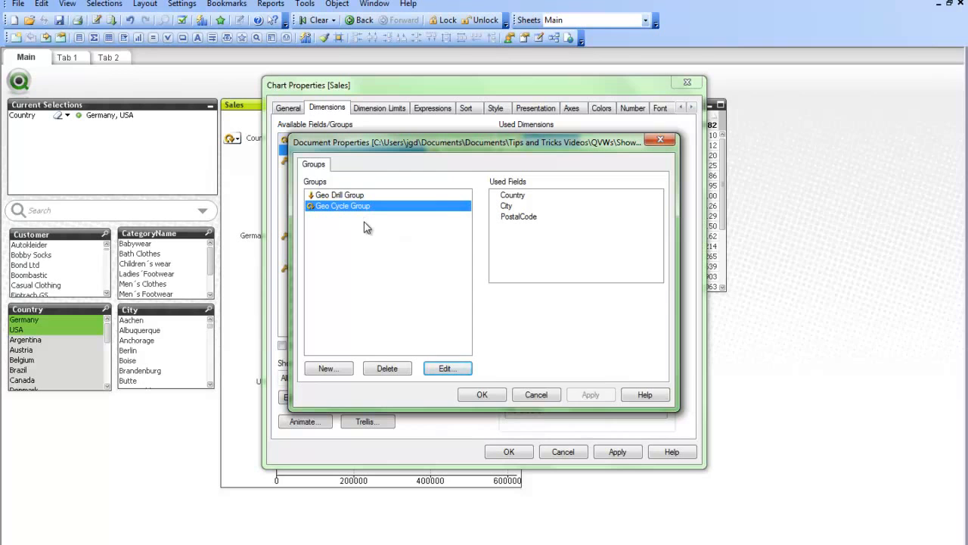
{"action": "left_click", "coordinate": [480, 395]}
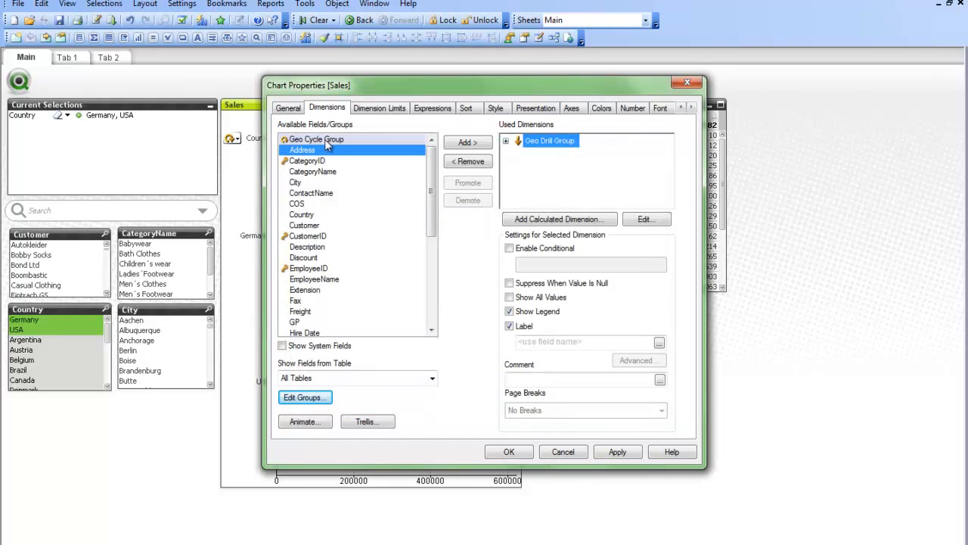
- Replace Geo Drill Group with Geo Cycle Group as the Sales bar chart's dimension and apply the chart properties
{"action": "double_click", "coordinate": [326, 143]}
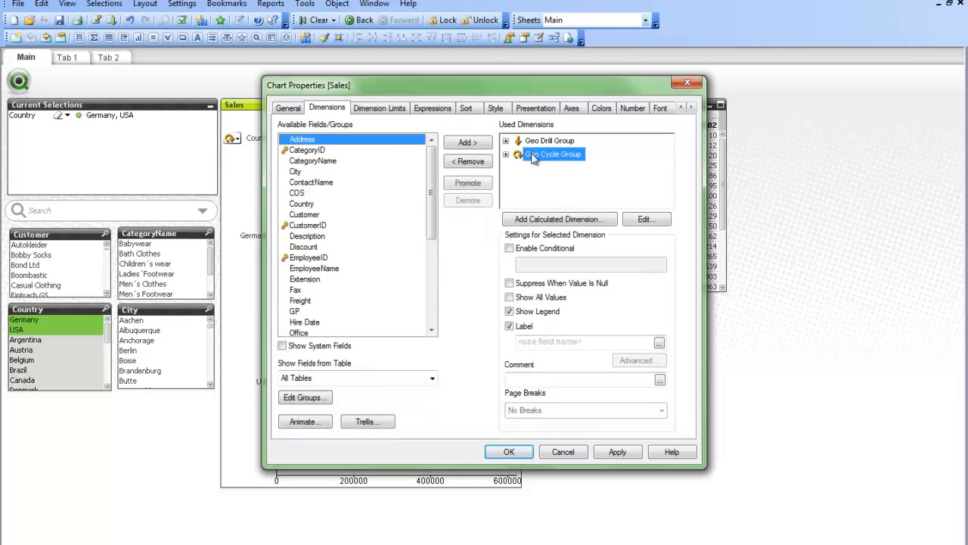
{"action": "left_click", "coordinate": [546, 142]}
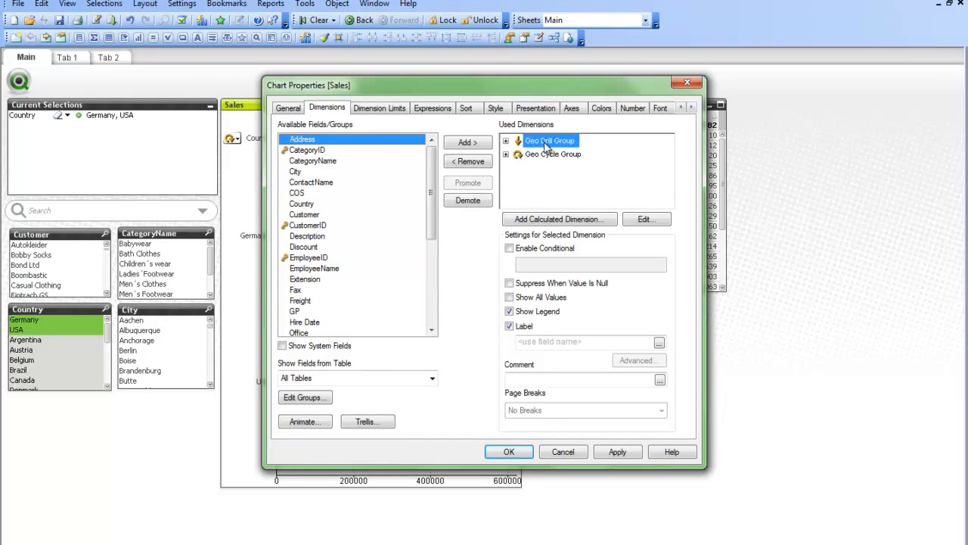
{"action": "double_click", "coordinate": [546, 143]}
{"action": "left_click", "coordinate": [508, 451]}
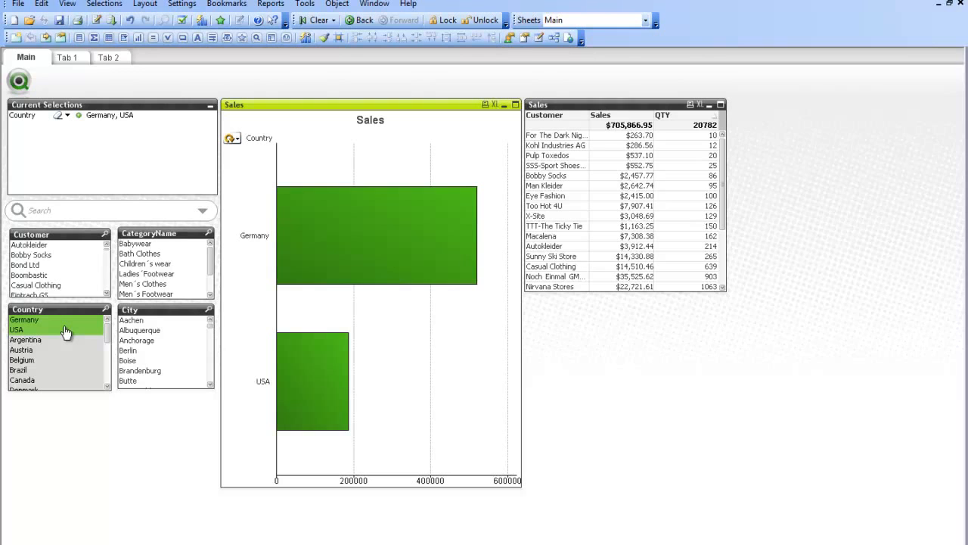
- Filter to Belgium and Charleroi while cycling the Sales bar chart's dimension through City and PostalCode back to Country
{"action": "left_click", "coordinate": [33, 360]}
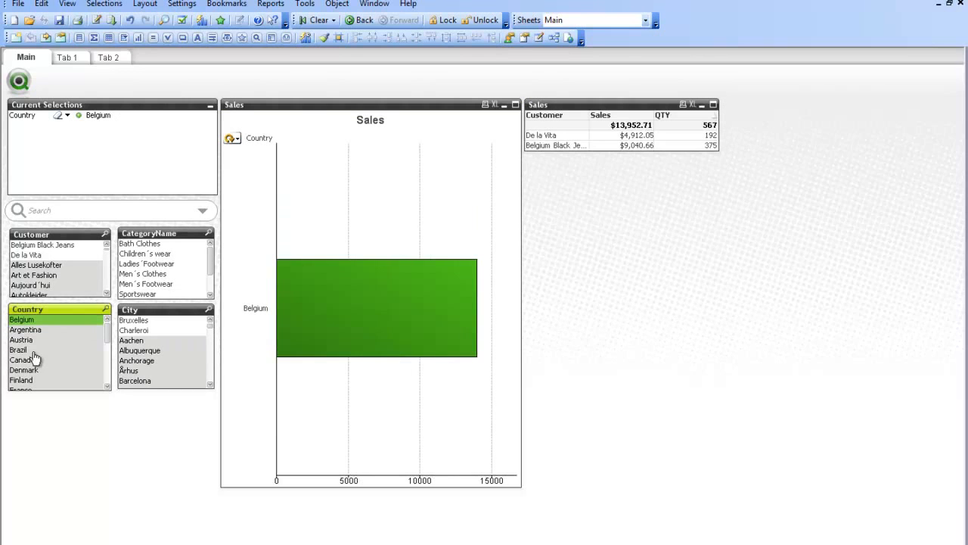
{"action": "left_click", "coordinate": [231, 138]}
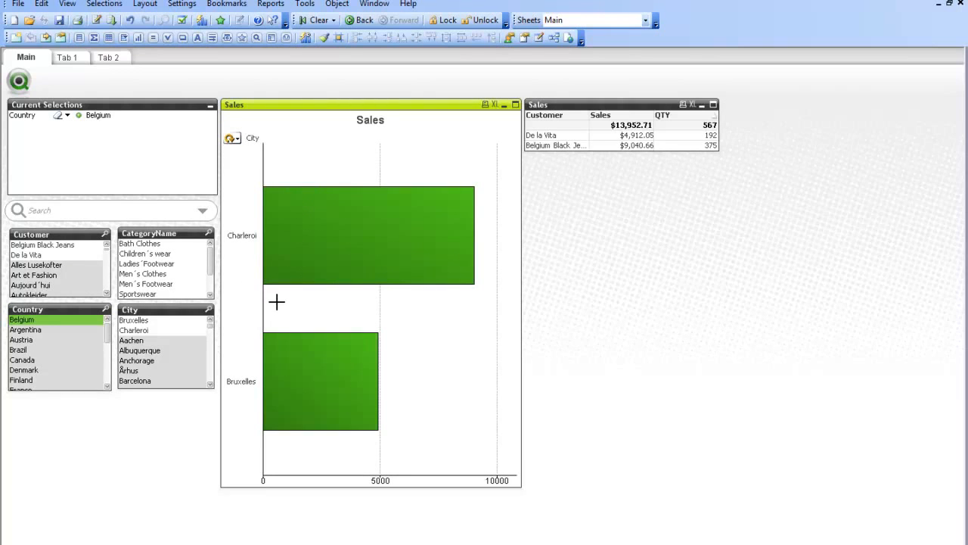
{"action": "left_click", "coordinate": [241, 236]}
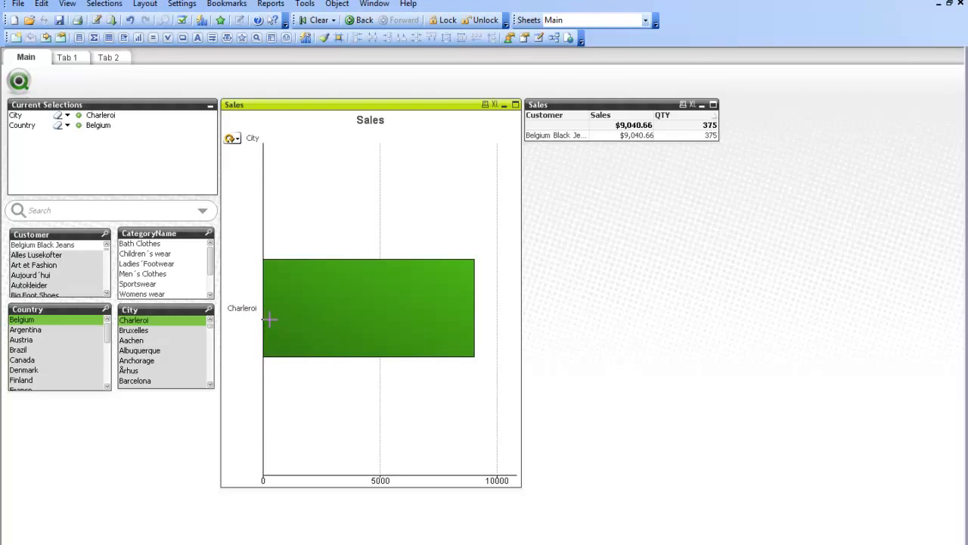
{"action": "left_click", "coordinate": [231, 140]}
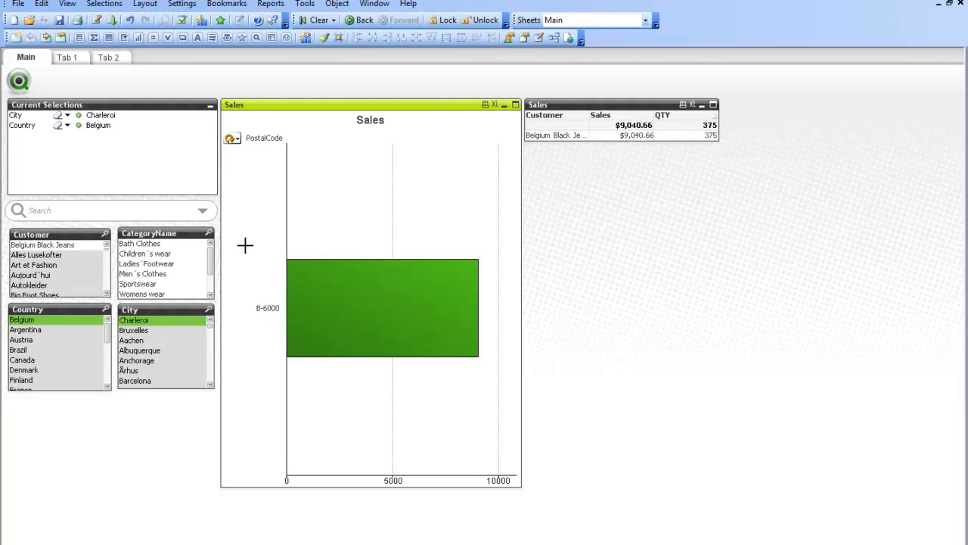
{"action": "left_click", "coordinate": [230, 141]}
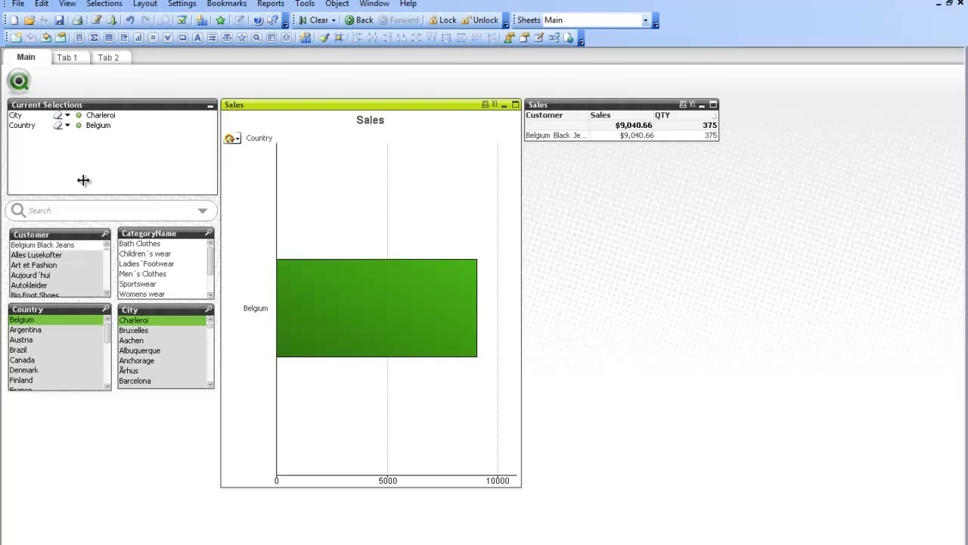
- Clear the City and Country selections and select the Germany and USA bars in the Sales bar chart
{"action": "left_click", "coordinate": [58, 115]}
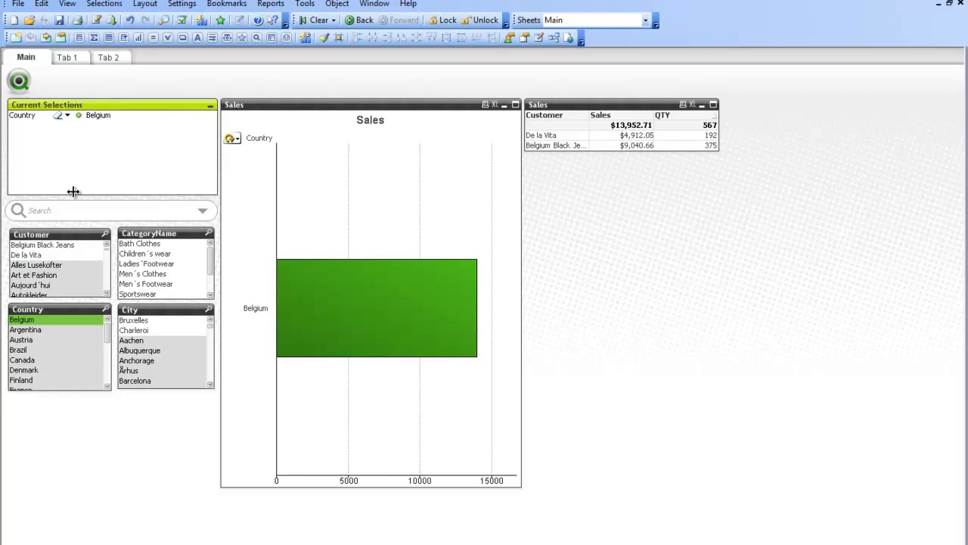
{"action": "left_click", "coordinate": [58, 116]}
{"action": "left_click_drag", "start_coordinate": [483, 143], "coordinate": [226, 183]}
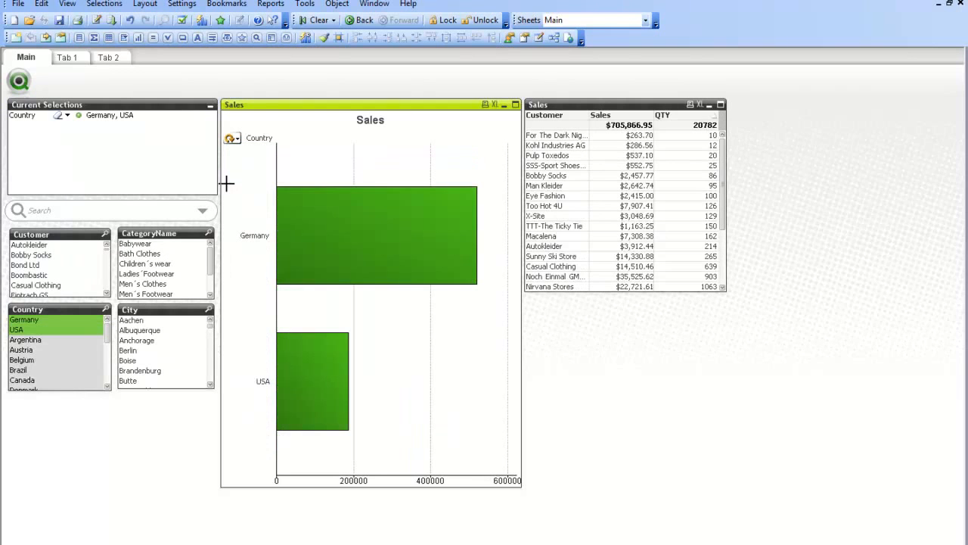
- Cycle the Sales bar chart's dimension through City, PostalCode and Country, stopping again on City
{"action": "left_click", "coordinate": [229, 139]}
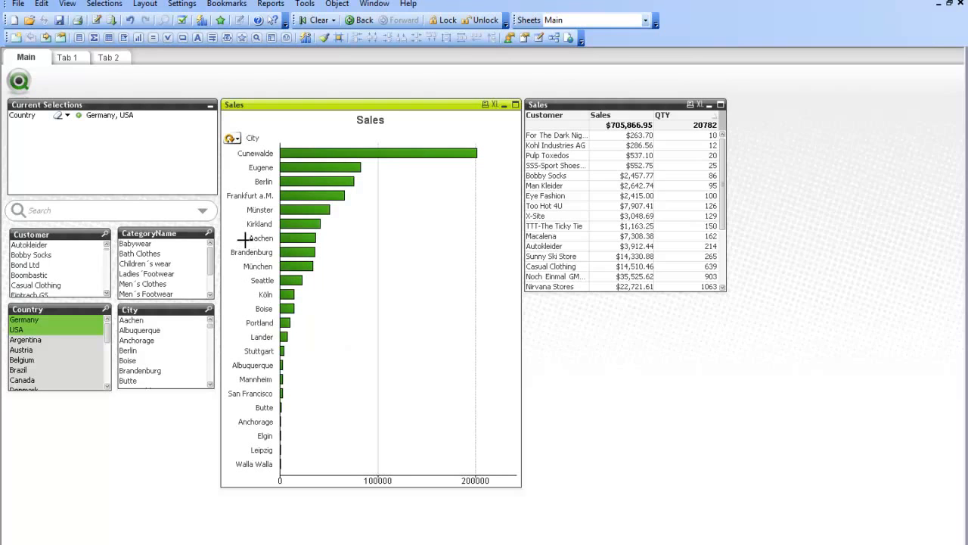
{"action": "left_click", "coordinate": [230, 140]}
{"action": "left_click", "coordinate": [230, 140]}
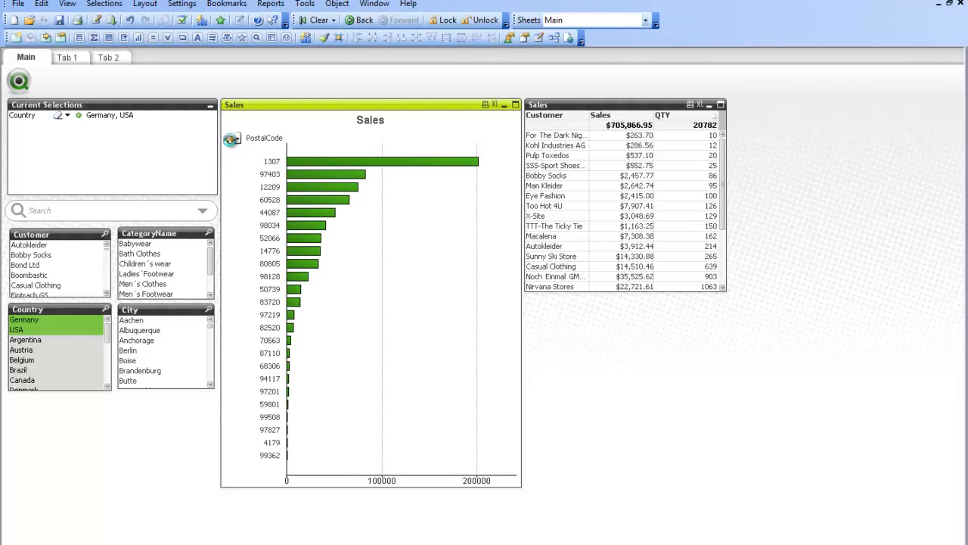
{"action": "left_click", "coordinate": [230, 140]}
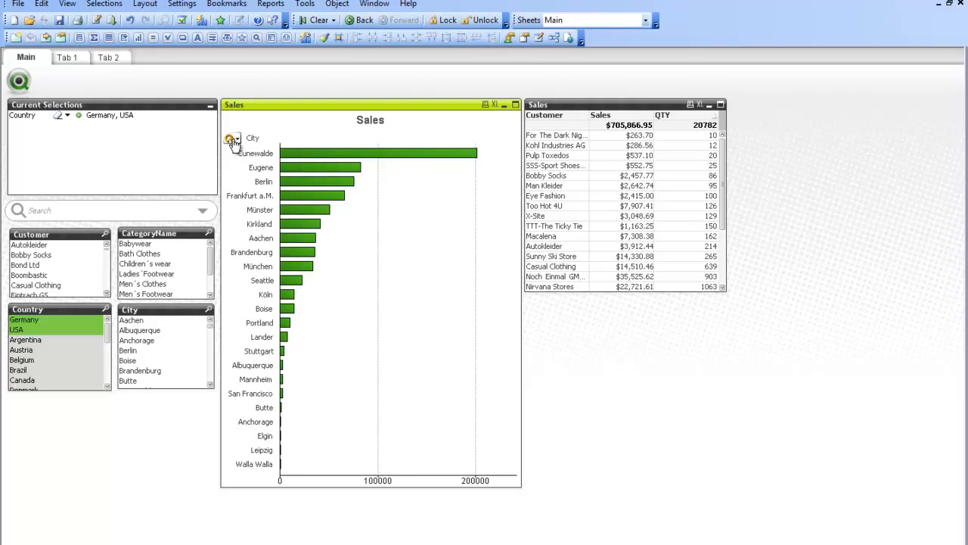
- Create a new list box below the existing ones that uses Geo Cycle Group as its field
{"action": "right_click", "coordinate": [64, 406]}
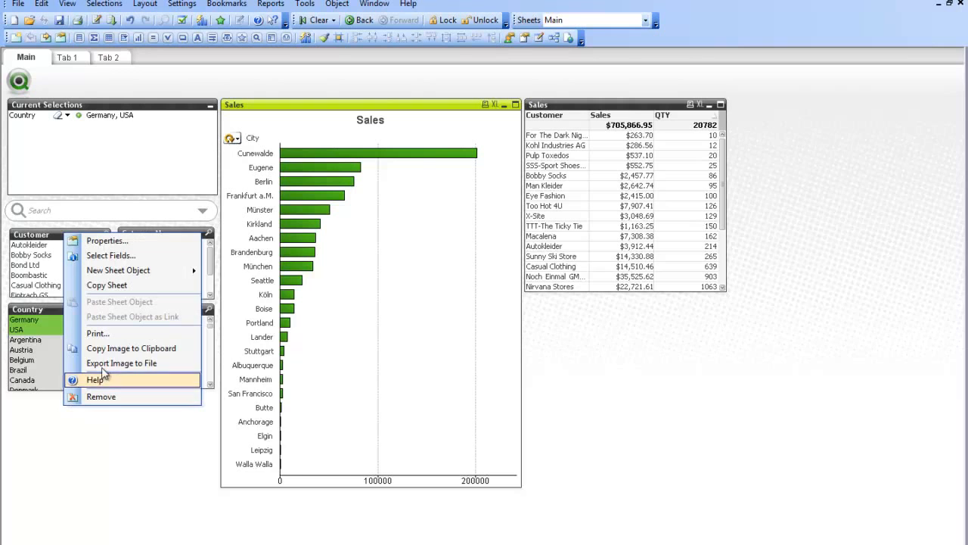
{"action": "mouse_move", "coordinate": [149, 275]}
{"action": "left_click", "coordinate": [259, 271]}
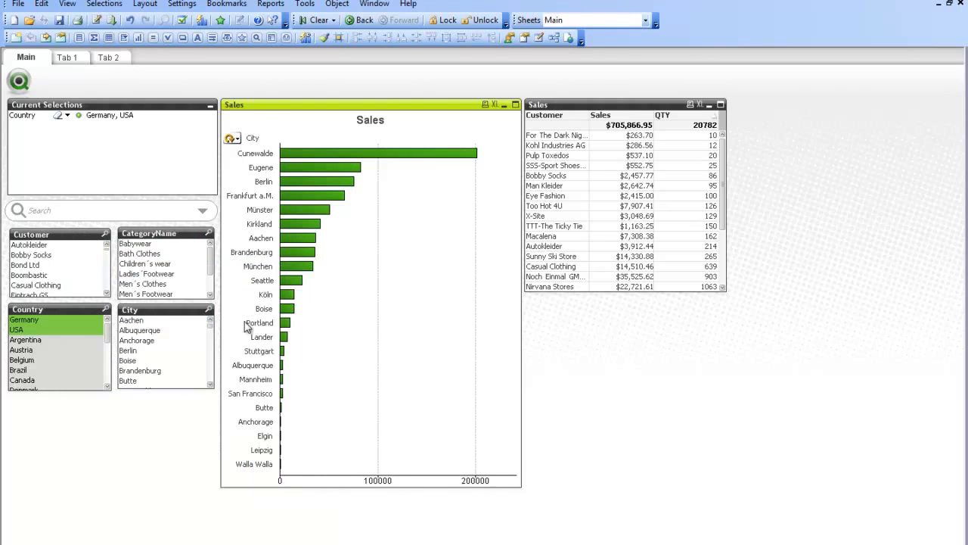
{"action": "left_click", "coordinate": [370, 188]}
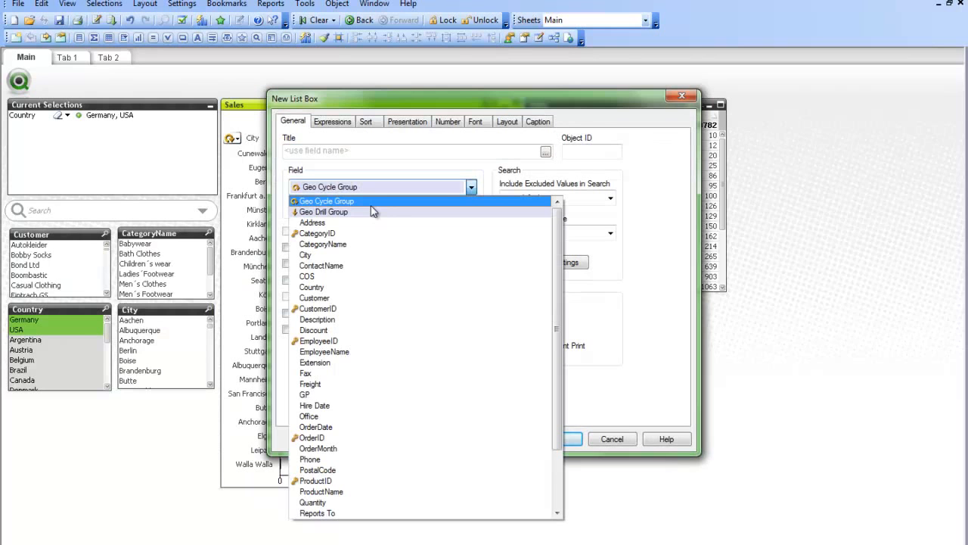
{"action": "left_click", "coordinate": [373, 211]}
{"action": "left_click", "coordinate": [560, 440]}
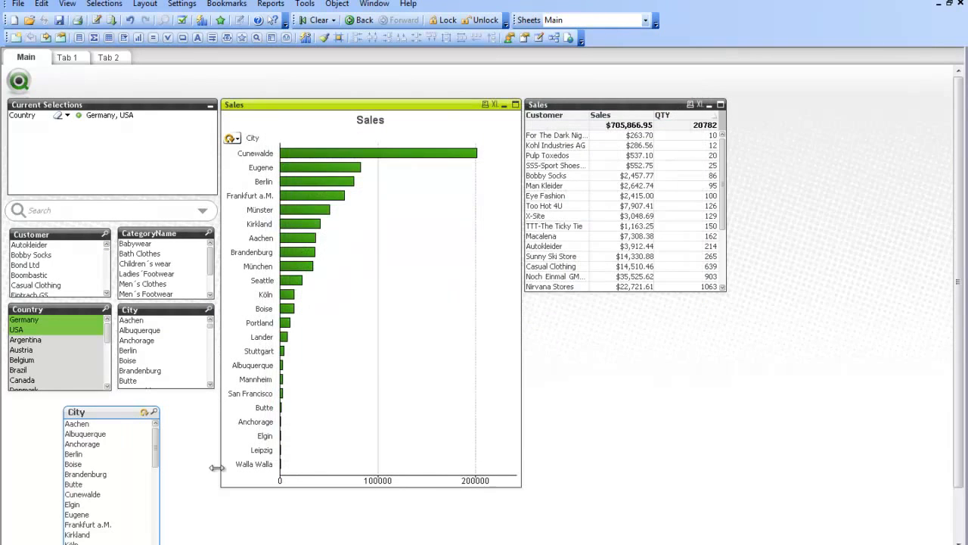
- Align the new list box directly under the Country list box and copy the Country list box's formatting onto it
{"action": "left_click", "coordinate": [115, 419]}
{"action": "left_click_drag", "start_coordinate": [116, 420], "coordinate": [71, 408]}
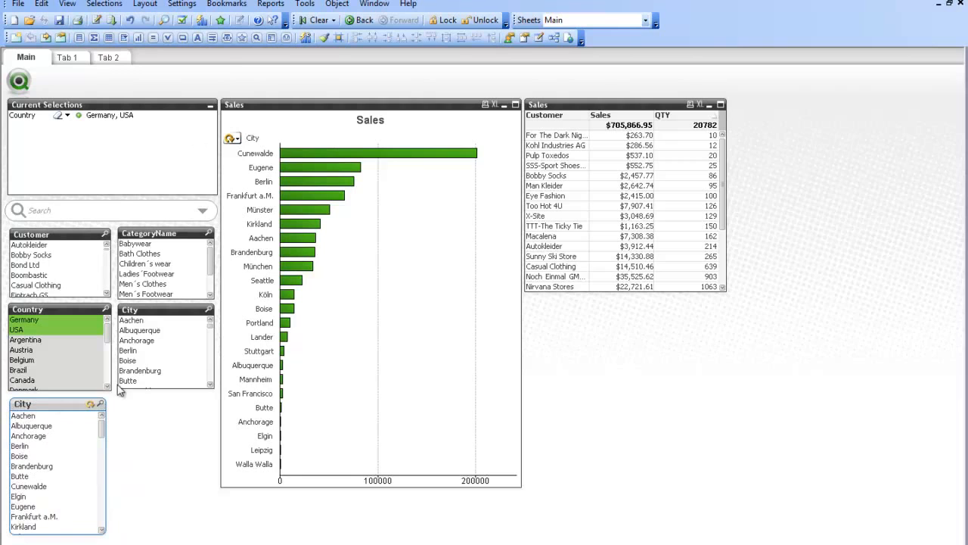
{"action": "left_click", "coordinate": [55, 310]}
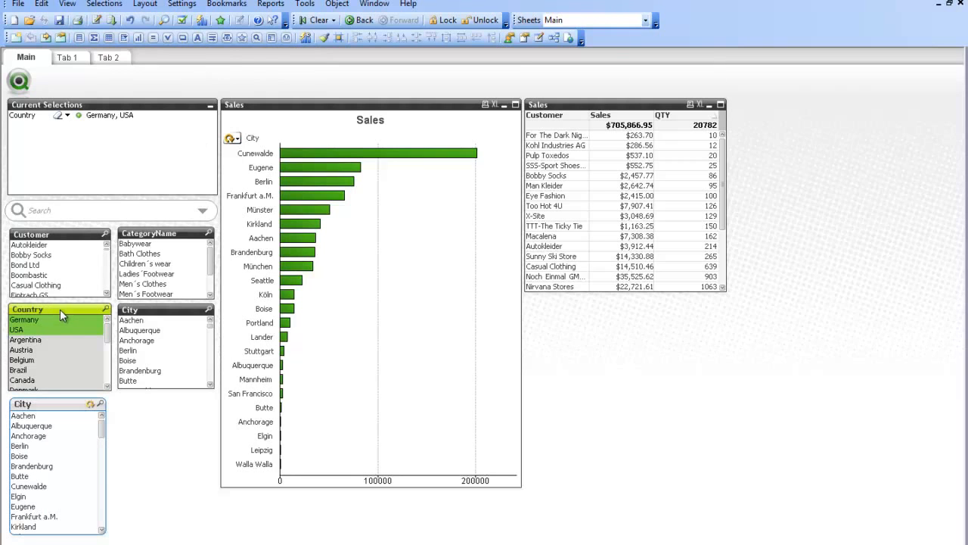
{"action": "left_click", "coordinate": [324, 39]}
{"action": "left_click", "coordinate": [67, 407]}
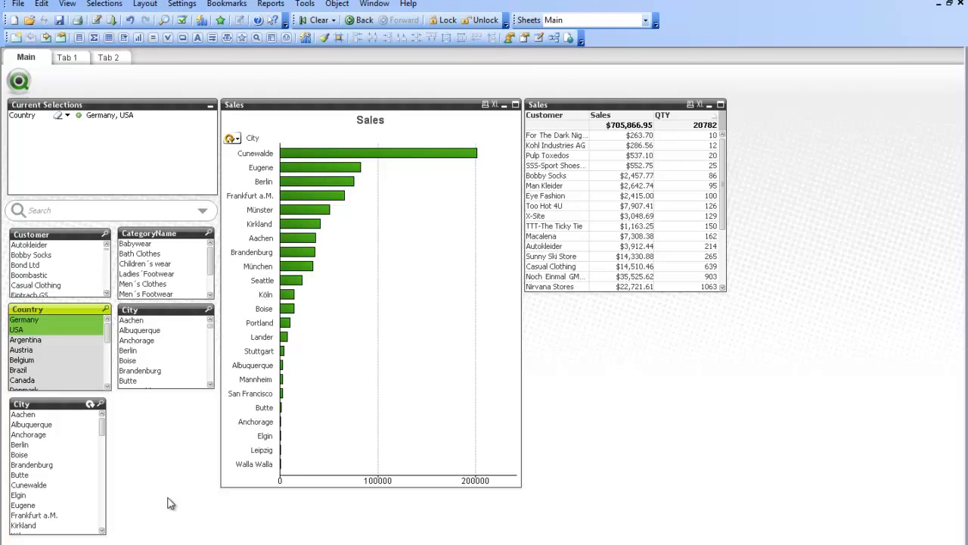
- Cycle the new list box repeatedly through PostalCode, Country and City, and change the country selection to Argentina
{"action": "left_click", "coordinate": [89, 407]}
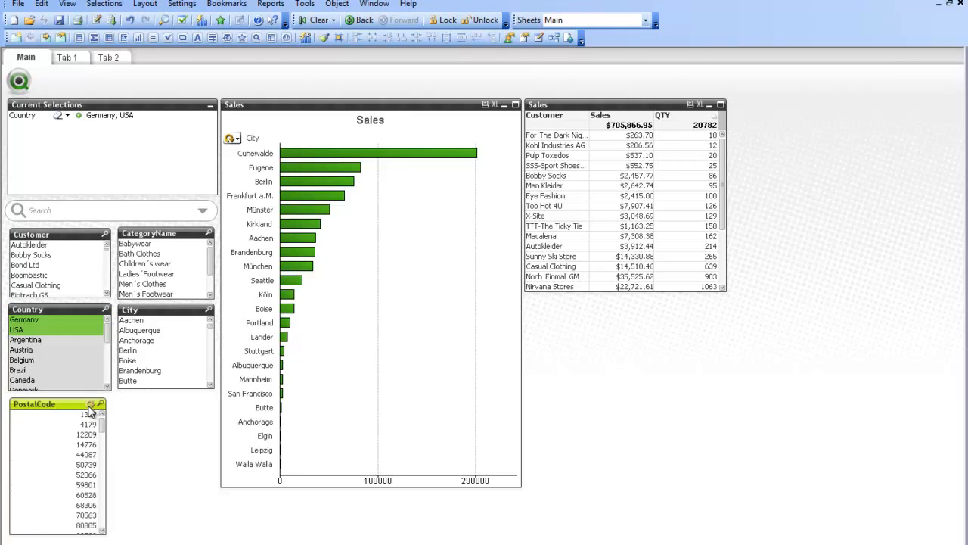
{"action": "left_click", "coordinate": [89, 407]}
{"action": "left_click", "coordinate": [90, 406]}
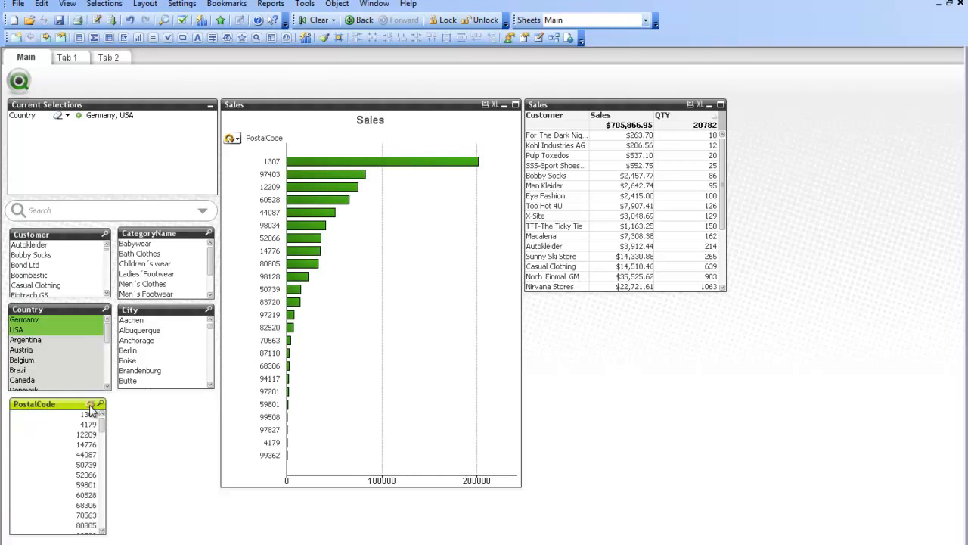
{"action": "left_click", "coordinate": [90, 407]}
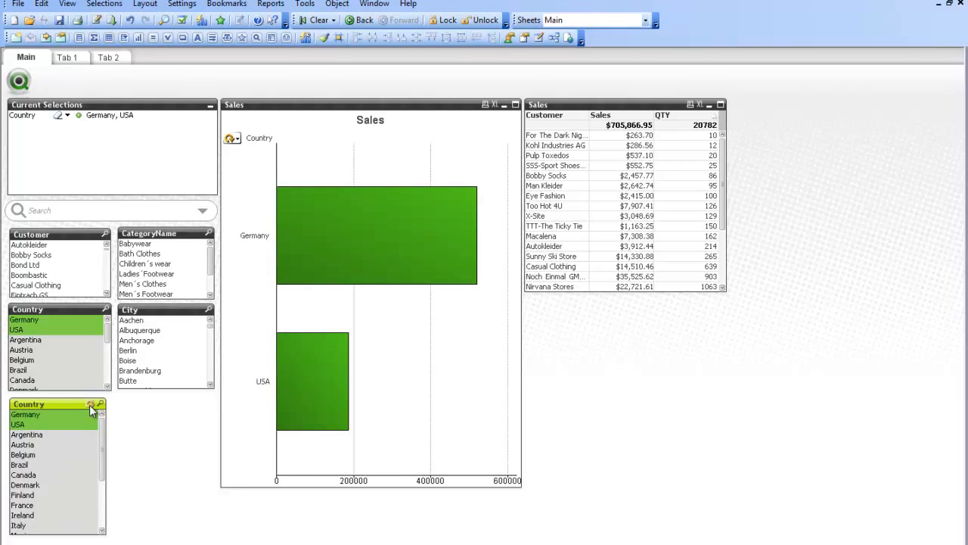
{"action": "left_click", "coordinate": [90, 407]}
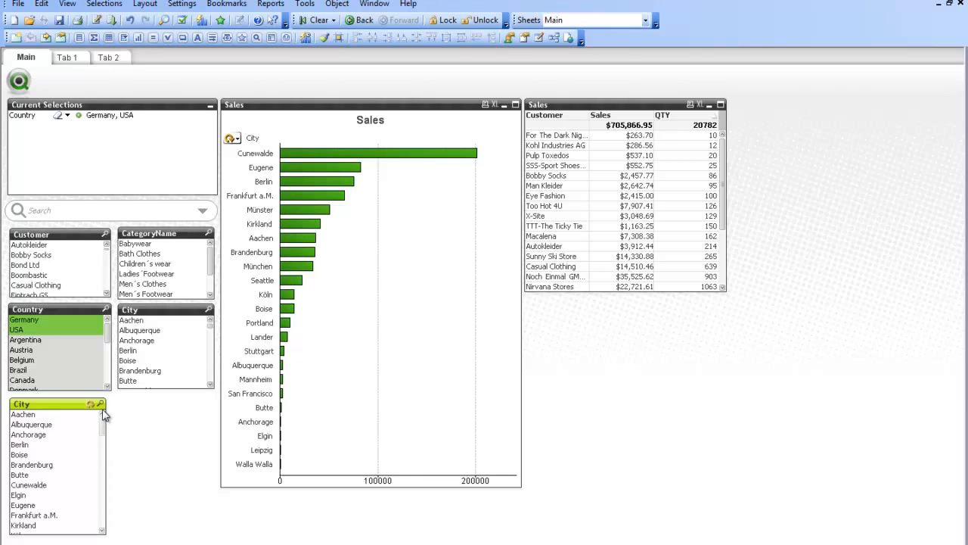
{"action": "left_click", "coordinate": [90, 406]}
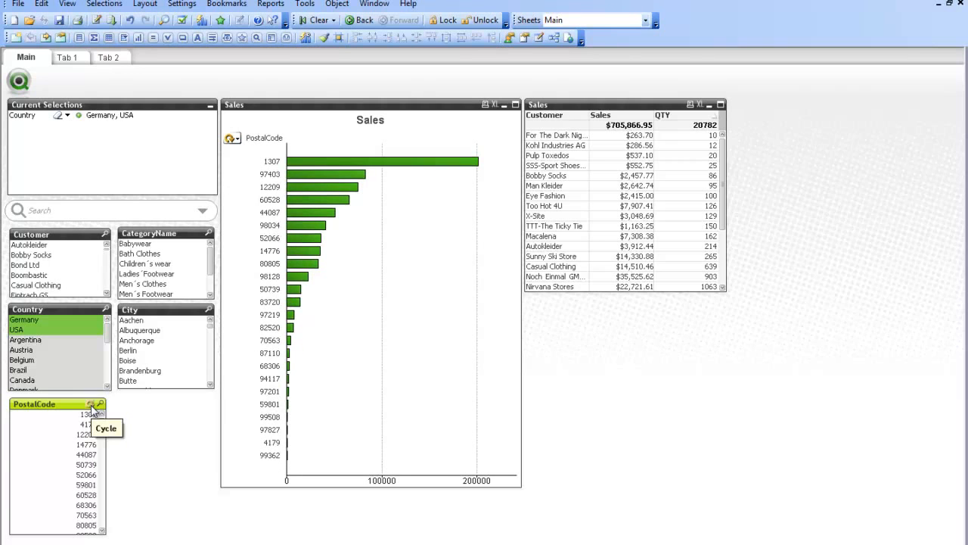
{"action": "left_click", "coordinate": [91, 407]}
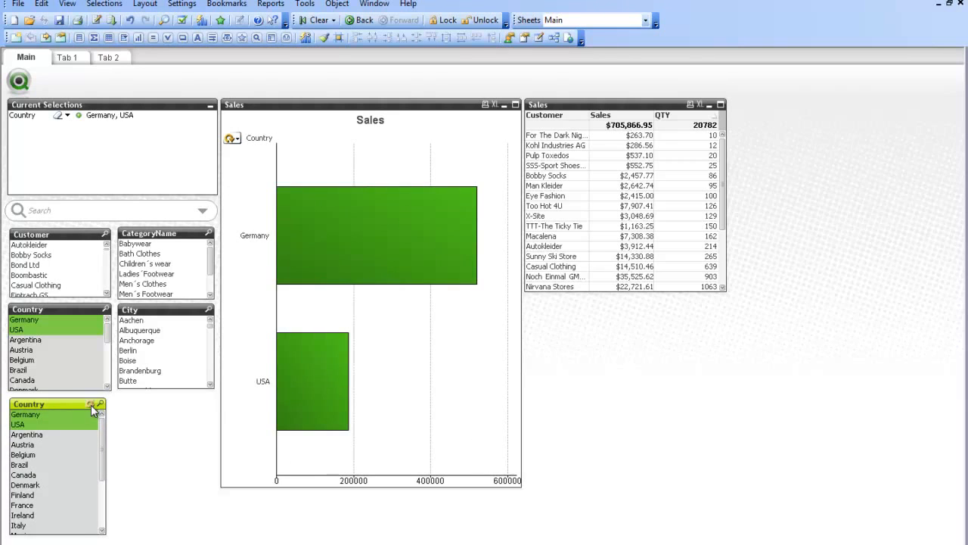
{"action": "left_click", "coordinate": [91, 406]}
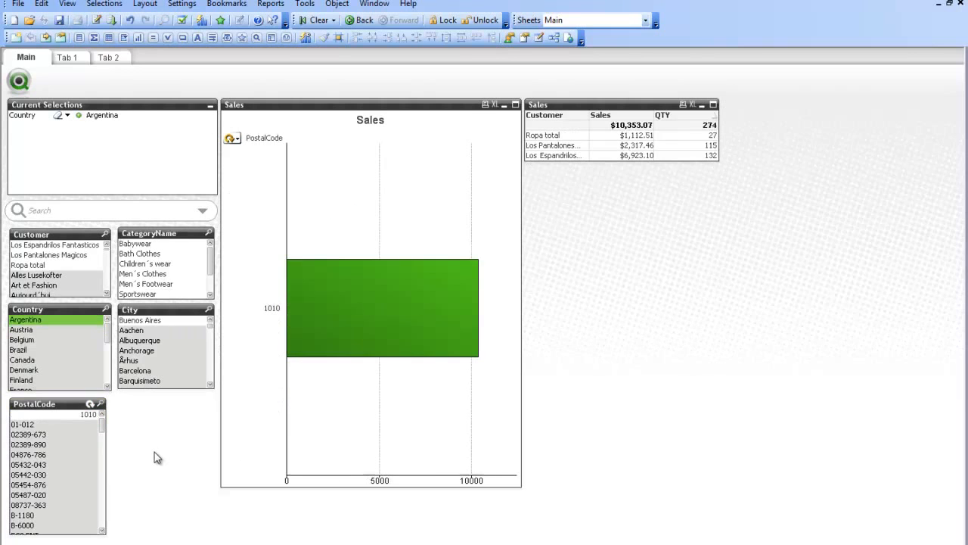